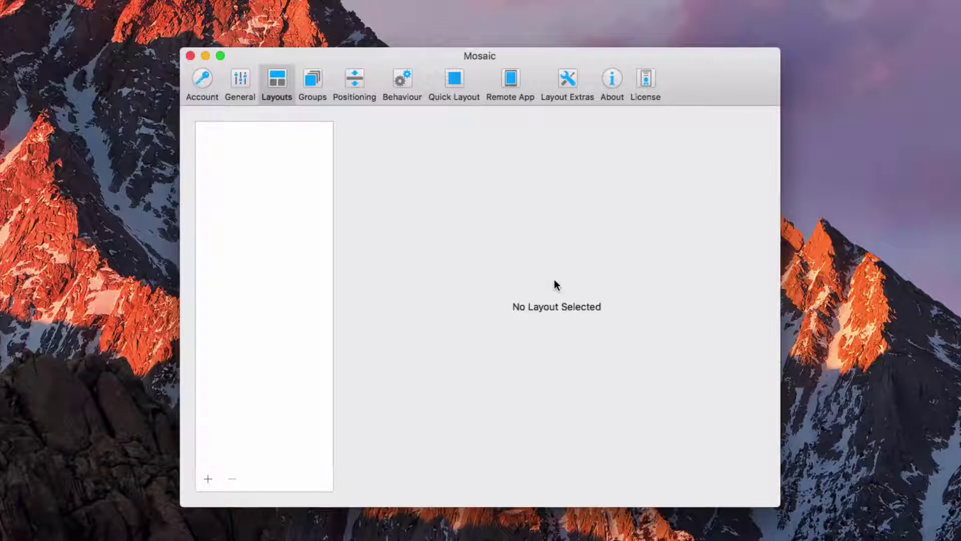
Create a new layout named "Left 50%" and assign it the keyboard shortcut ⌥1
left_click(209, 478)
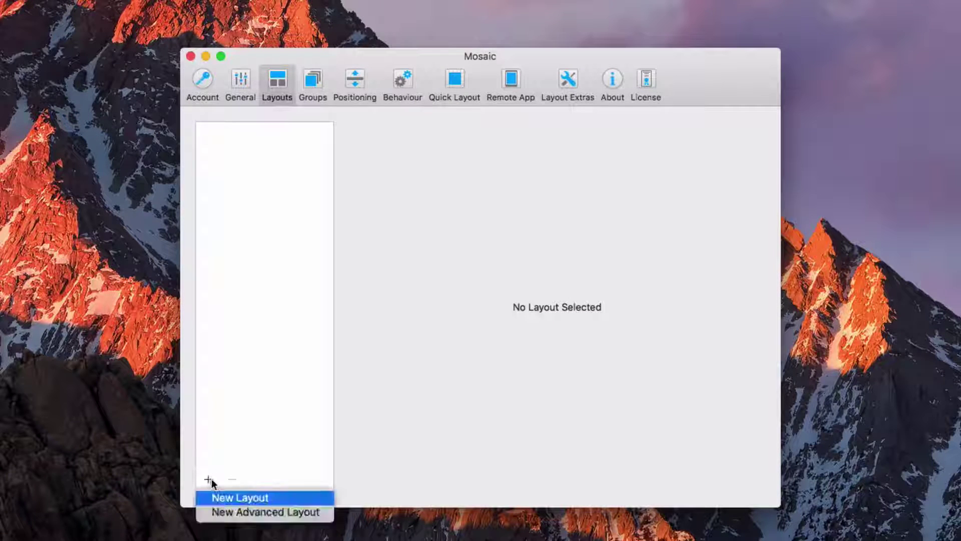
left_click(234, 497)
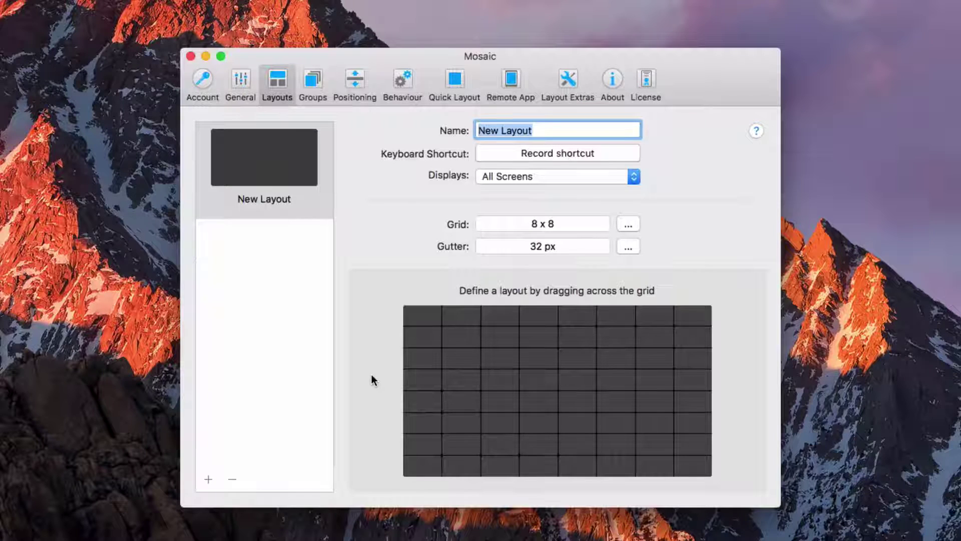
type("Left 50%")
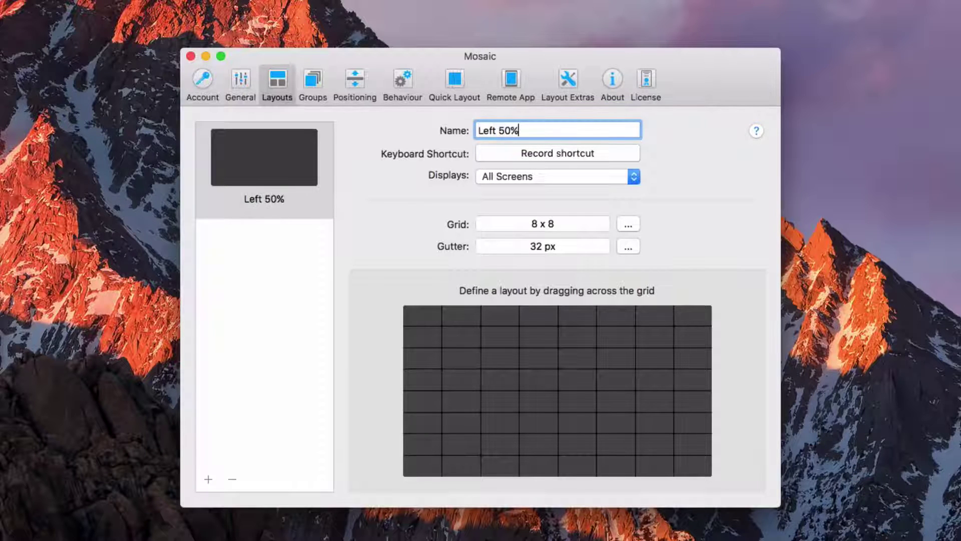
left_click(511, 154)
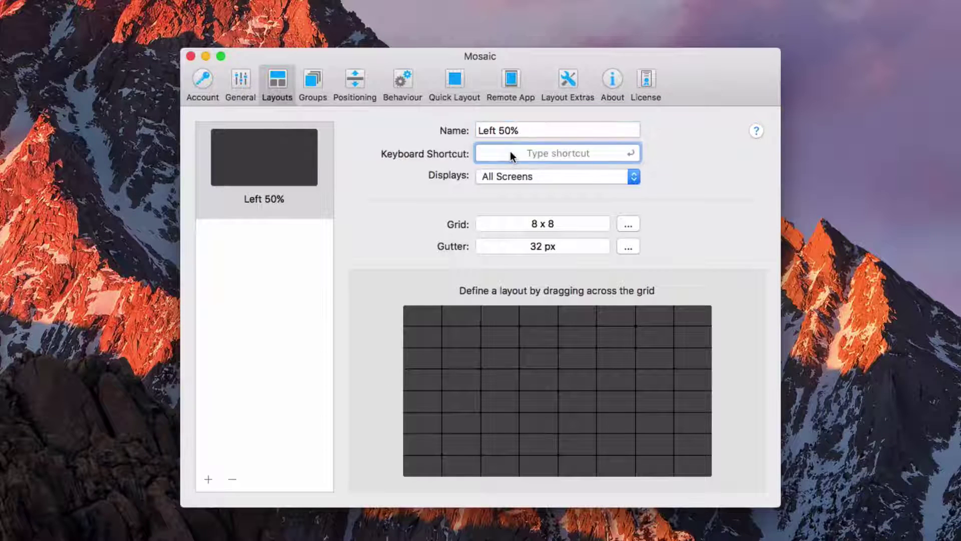
key("alt")
key("alt+1")
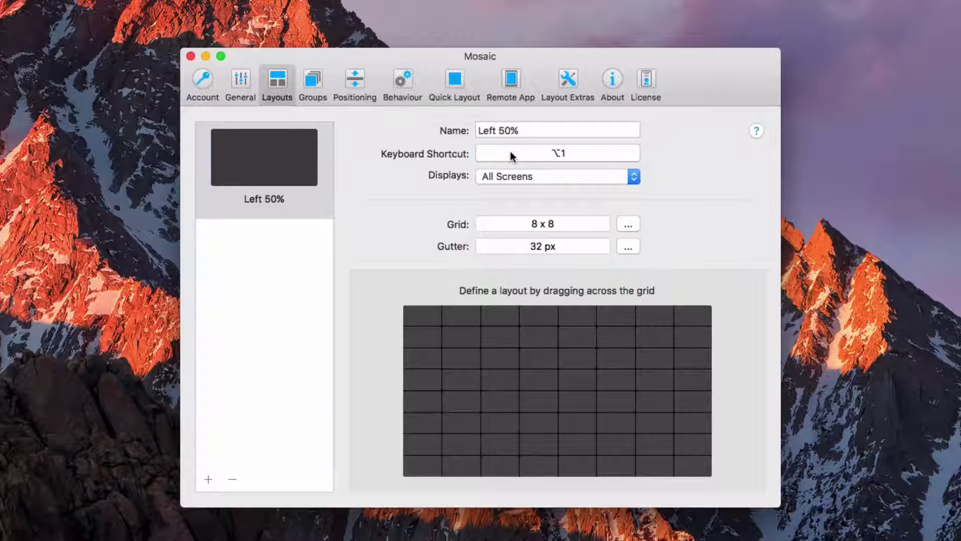
left_click(633, 178)
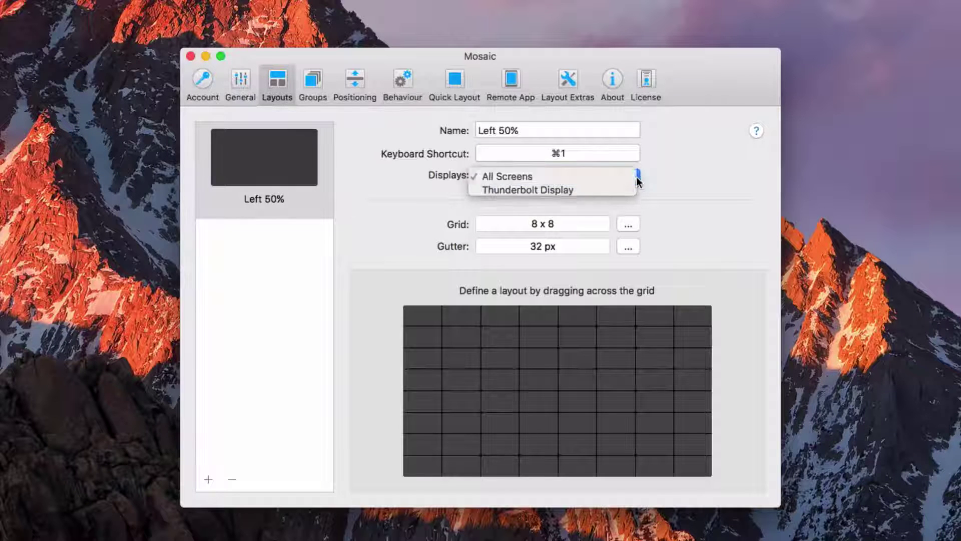
left_click(647, 225)
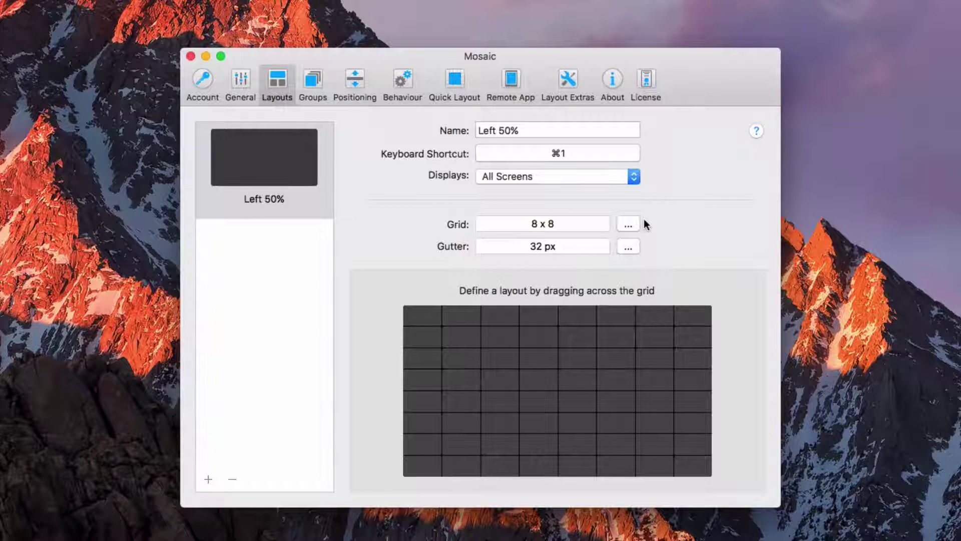
Turn off the automatic Y-axis for the Left 50% layout's grid and set the grid size to 4 x 8
left_click(630, 225)
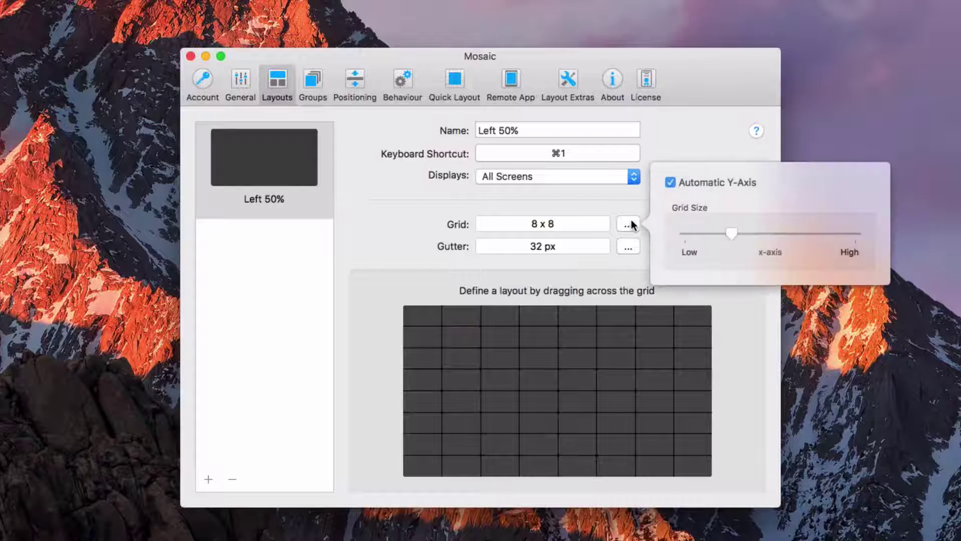
mouse_move(731, 233)
left_mouse_down()
mouse_move(773, 234)
mouse_move(719, 233)
mouse_move(732, 232)
left_mouse_up()
left_click(671, 181)
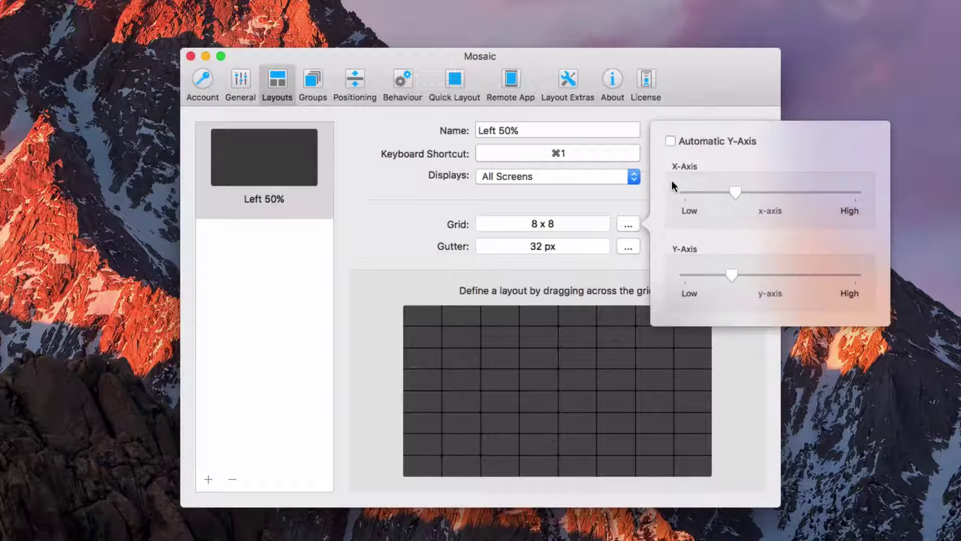
left_click_drag(732, 274, 710, 274)
left_click_drag(741, 194, 706, 191)
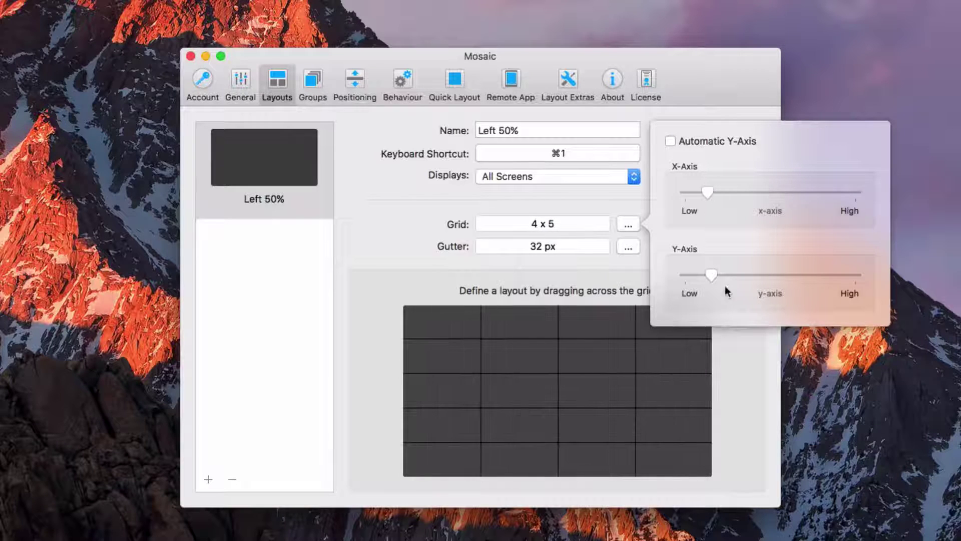
left_click_drag(712, 274, 739, 275)
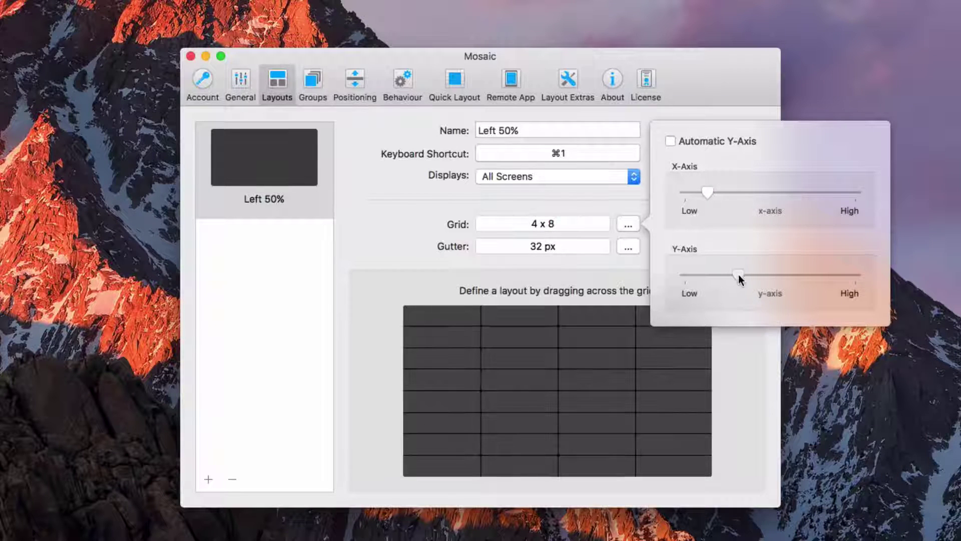
Enable the automatic Y-axis with an 8 x 8 grid and define the Left 50% layout across the grid's left four columns
left_click(672, 143)
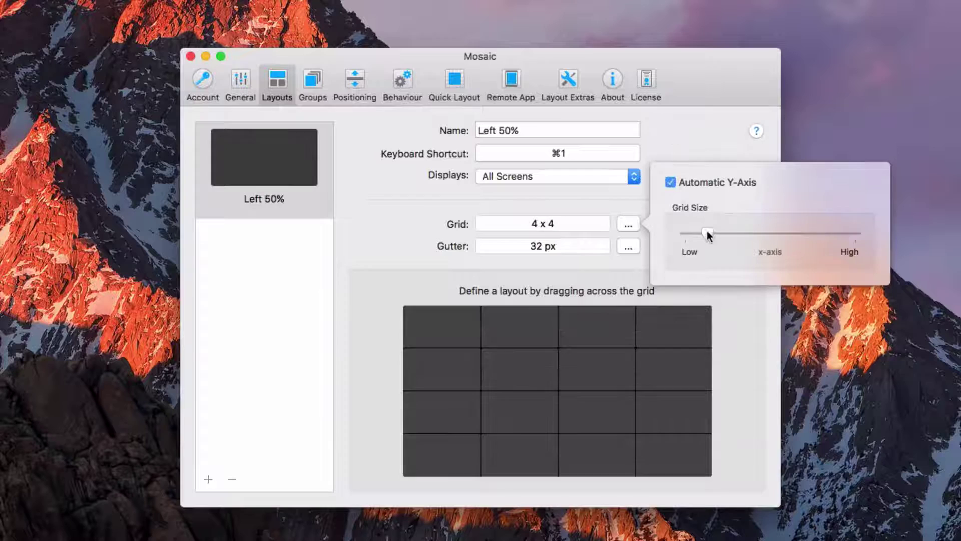
left_click_drag(708, 234, 739, 240)
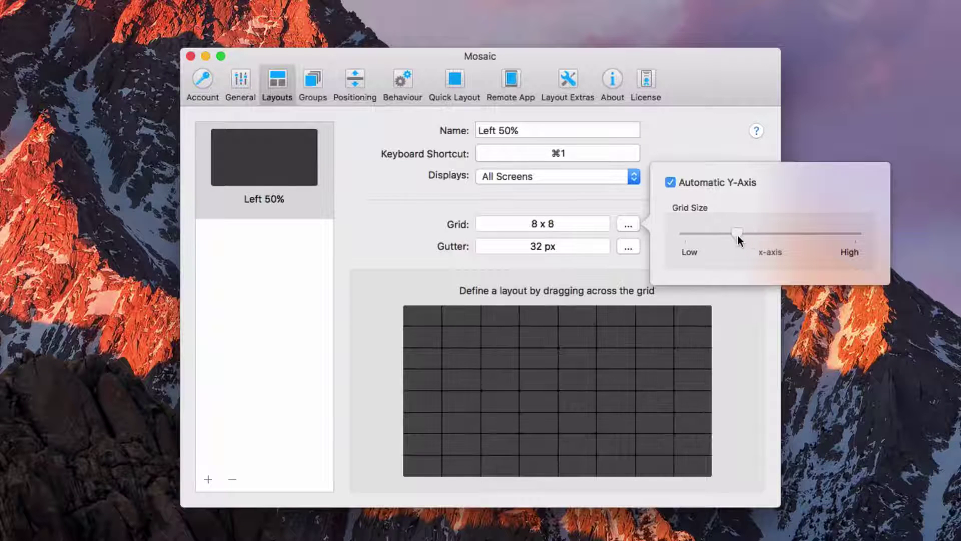
left_click(697, 150)
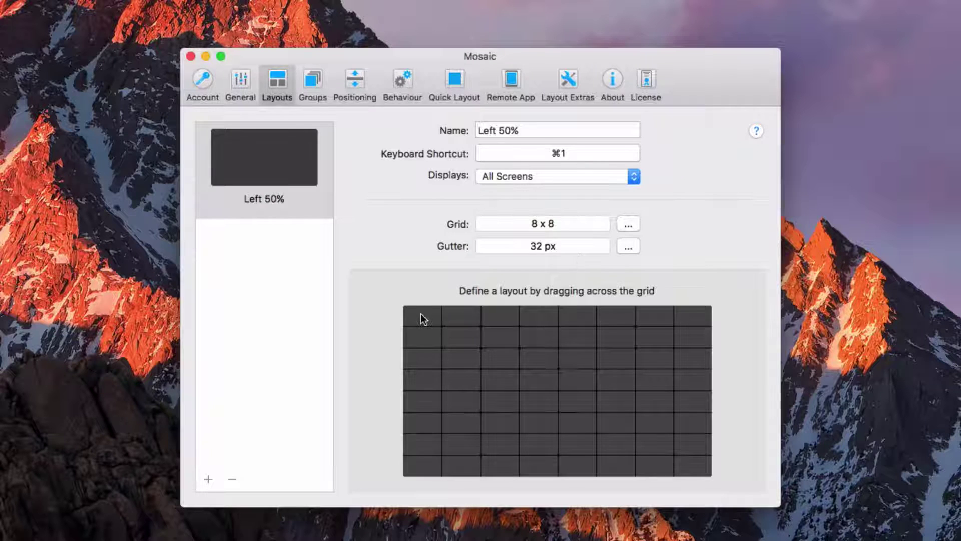
left_click_drag(421, 315, 544, 461)
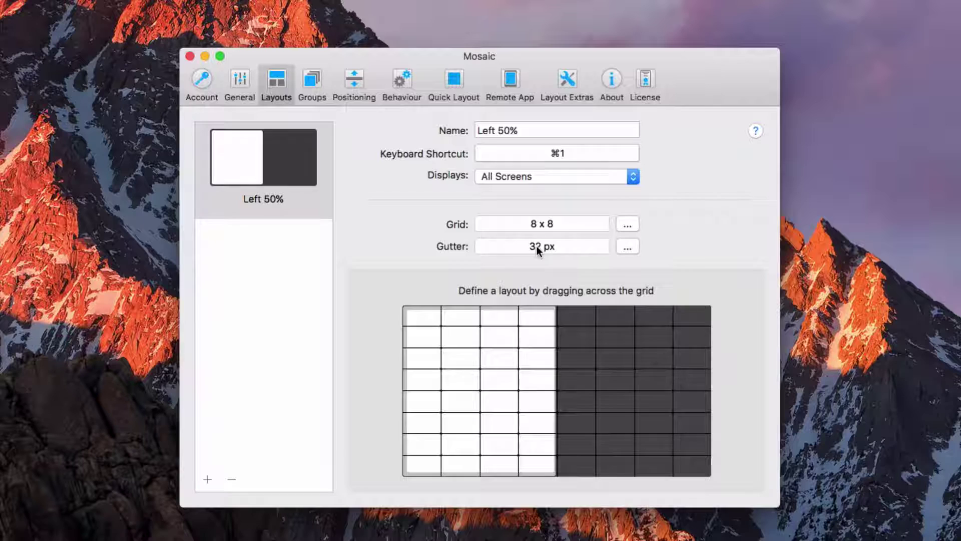
Check the default gutter in the general settings and override it for the Left 50% layout with a 40 px external gutter
left_click(243, 85)
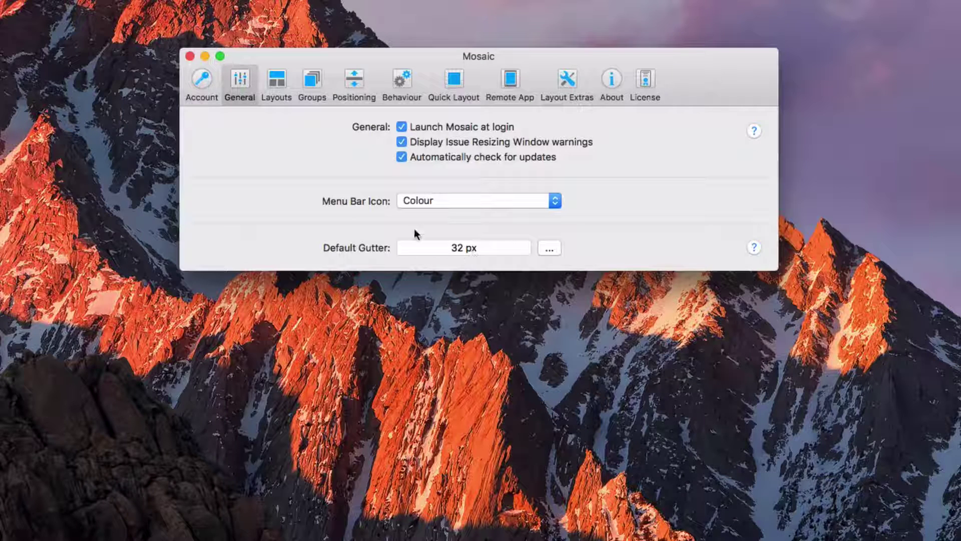
left_click(283, 88)
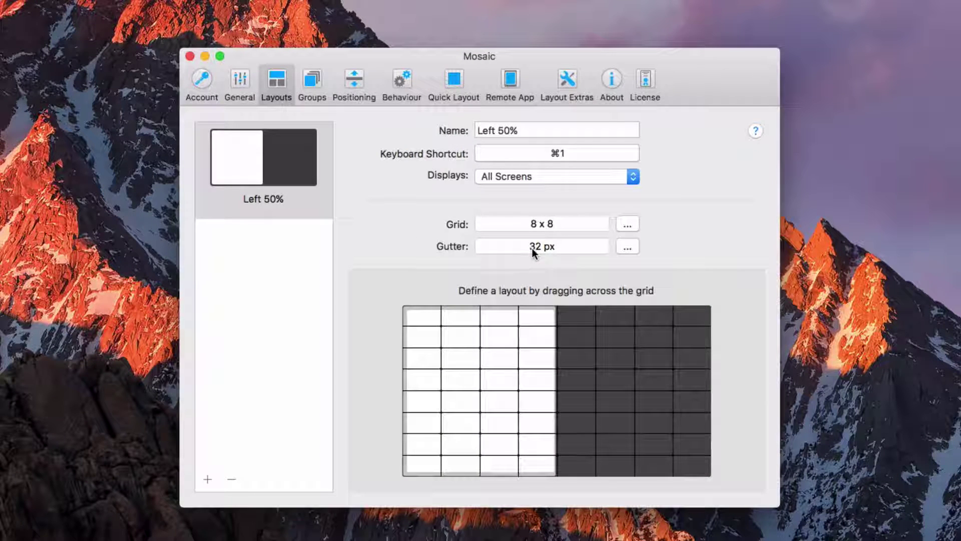
left_click(627, 248)
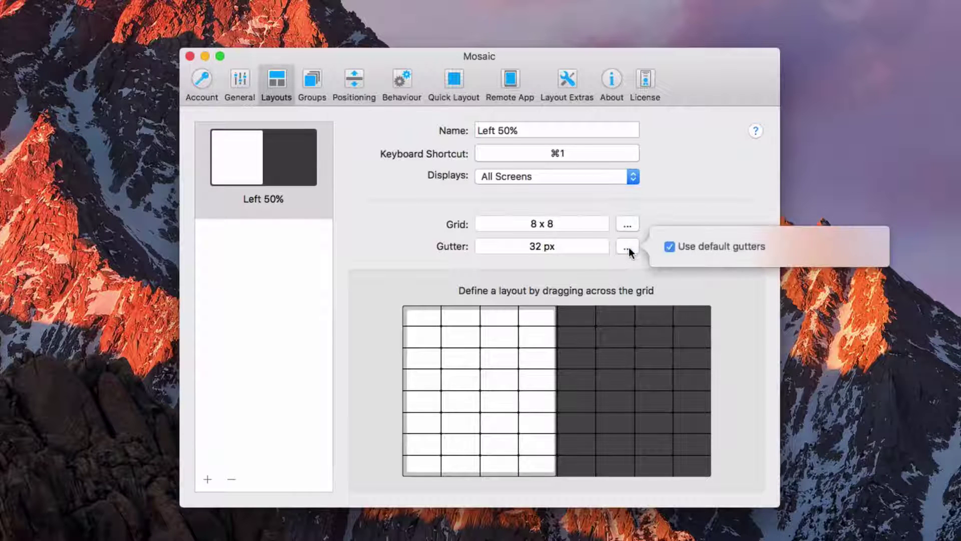
left_click(670, 246)
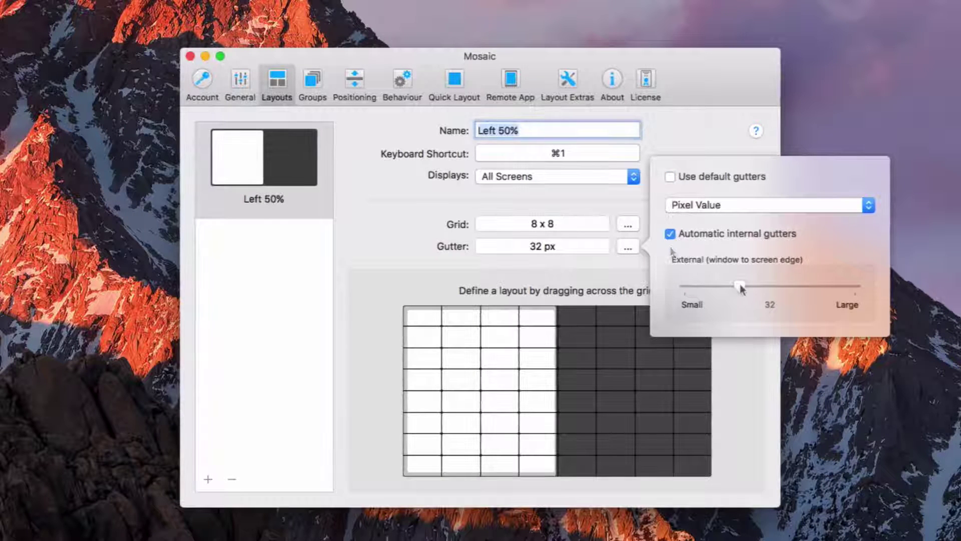
mouse_move(742, 287)
left_mouse_down()
mouse_move(862, 285)
mouse_move(648, 283)
mouse_move(853, 283)
mouse_move(754, 290)
left_mouse_up()
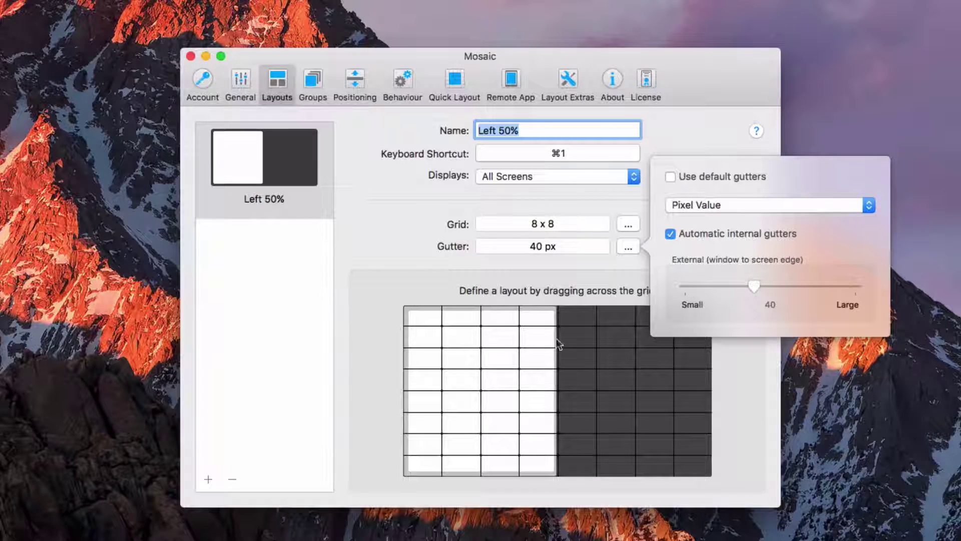
Try the Left 50% layout's gutters with automatic internal gutters off, and review the gutter unit choices, keeping Pixel Value
left_click(670, 233)
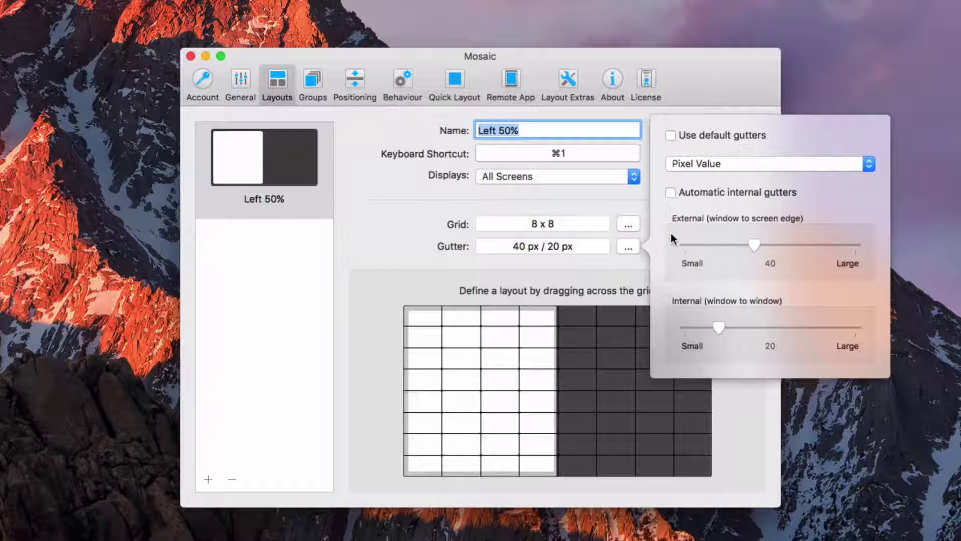
left_click(672, 191)
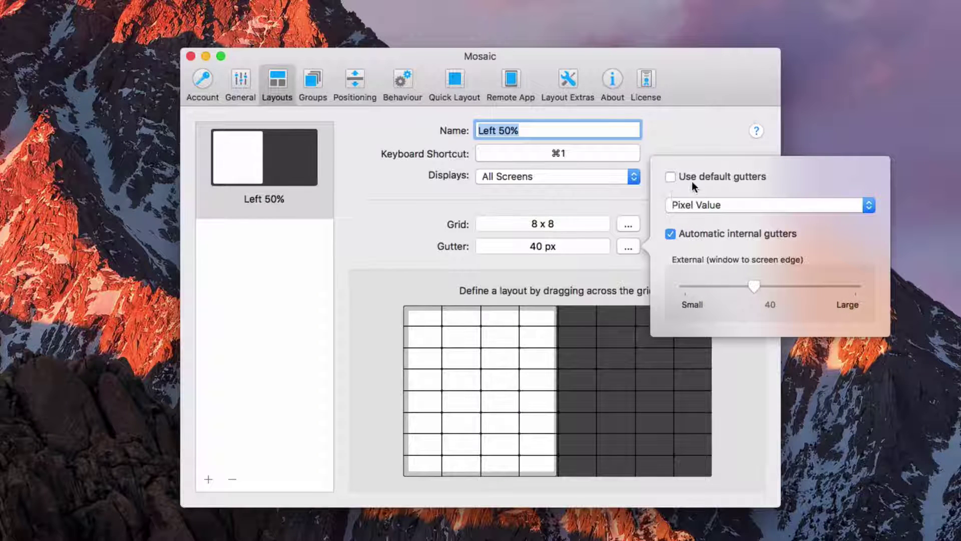
left_click(736, 205)
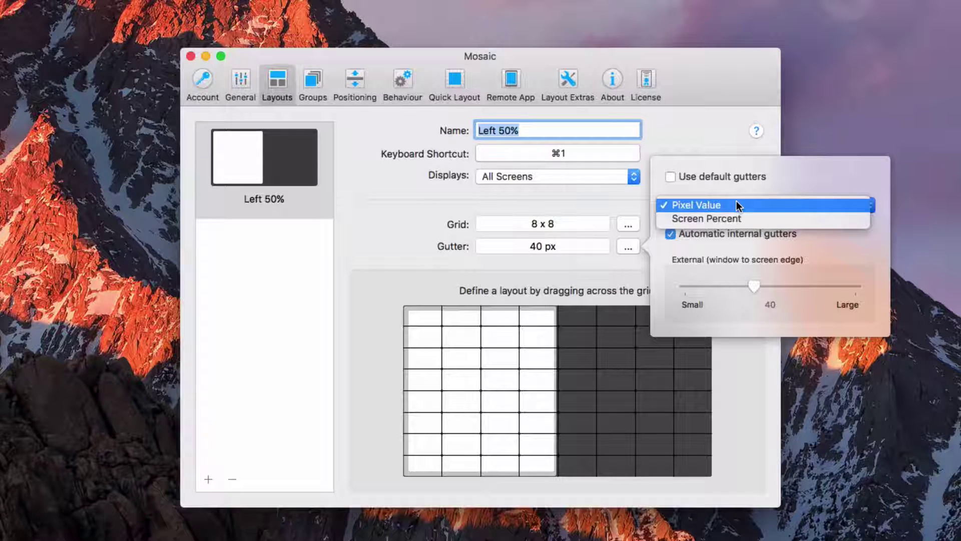
left_click(736, 203)
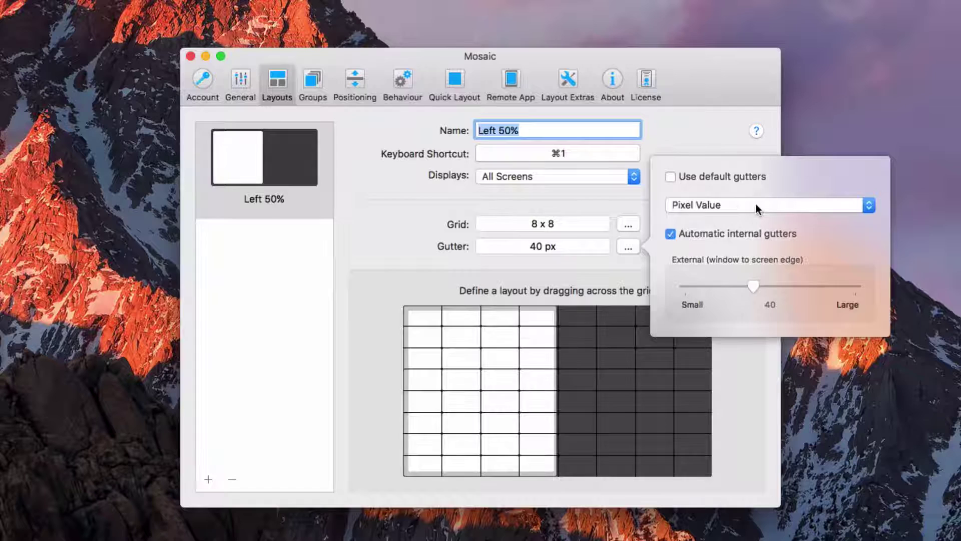
left_click(675, 135)
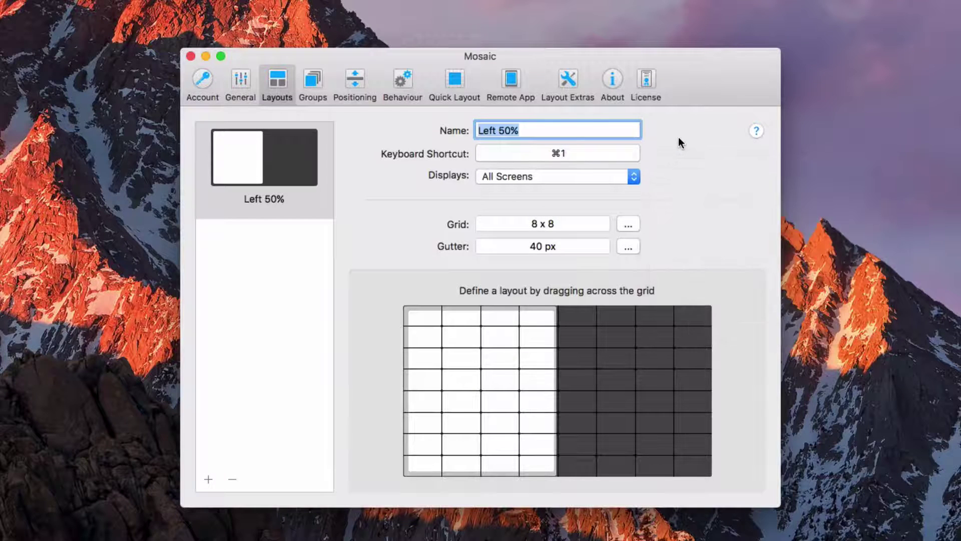
Create a second layout named "Right 50%" and assign it the keyboard shortcut ⌥2
left_click(208, 479)
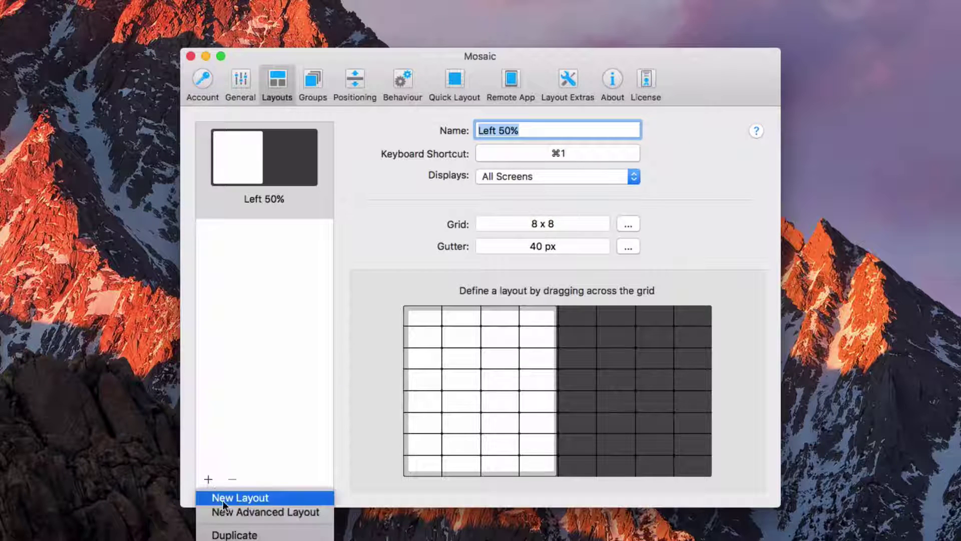
left_click(225, 497)
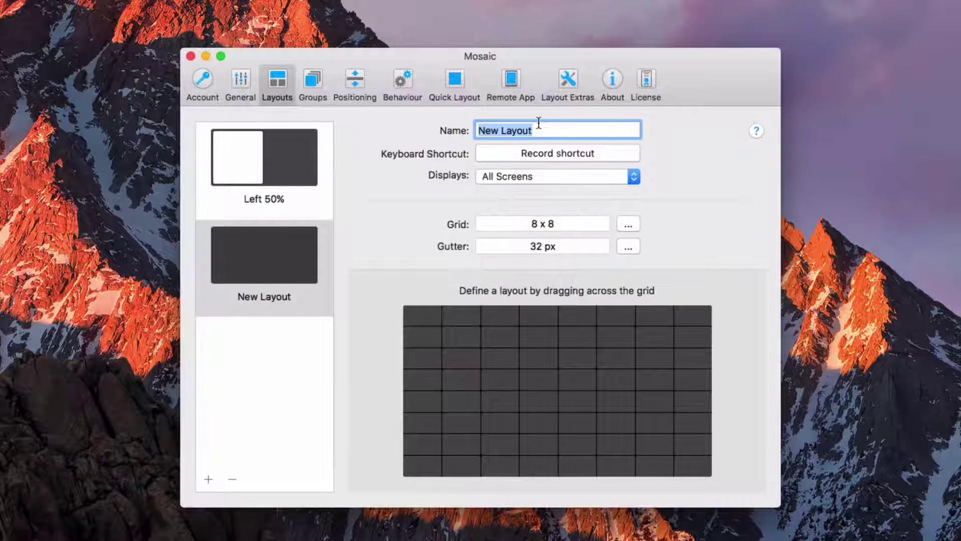
type("Right 50%")
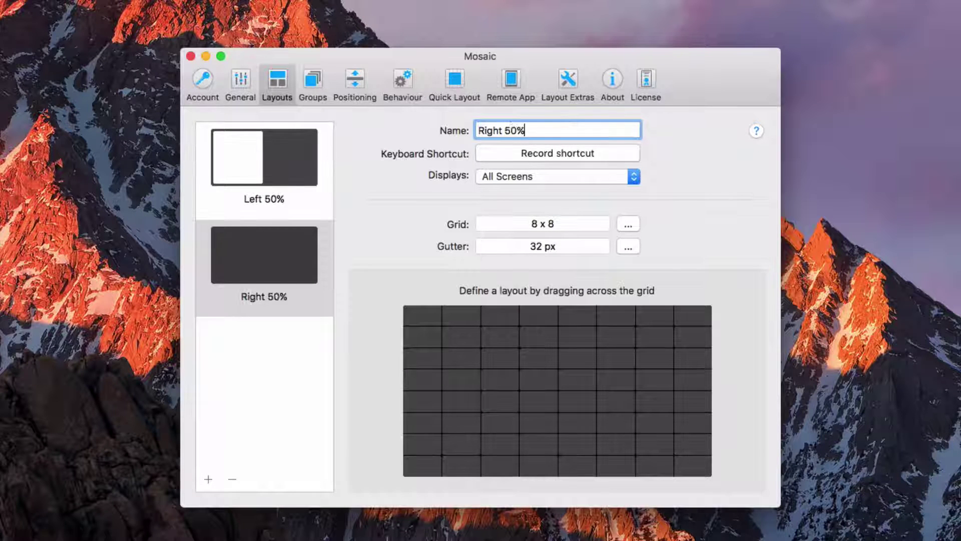
left_click(533, 151)
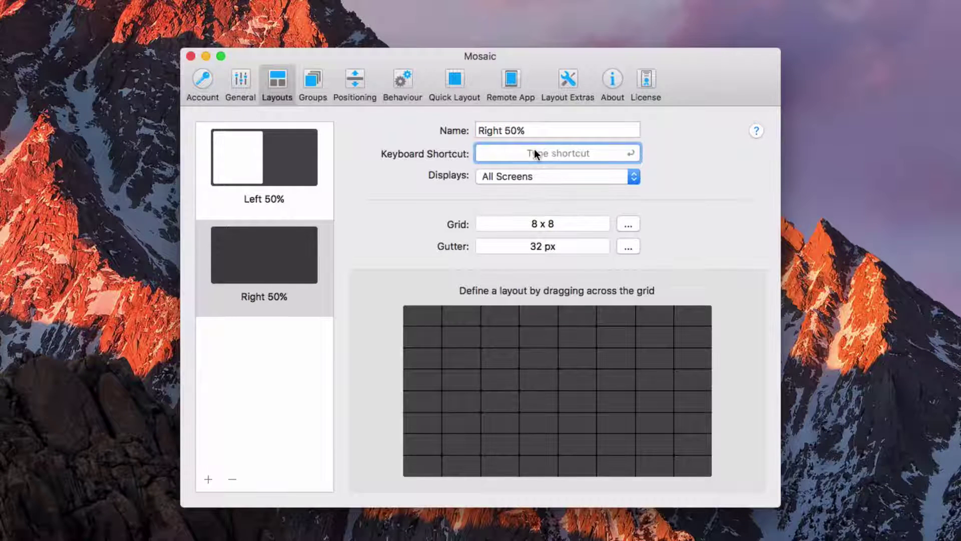
key("alt+2")
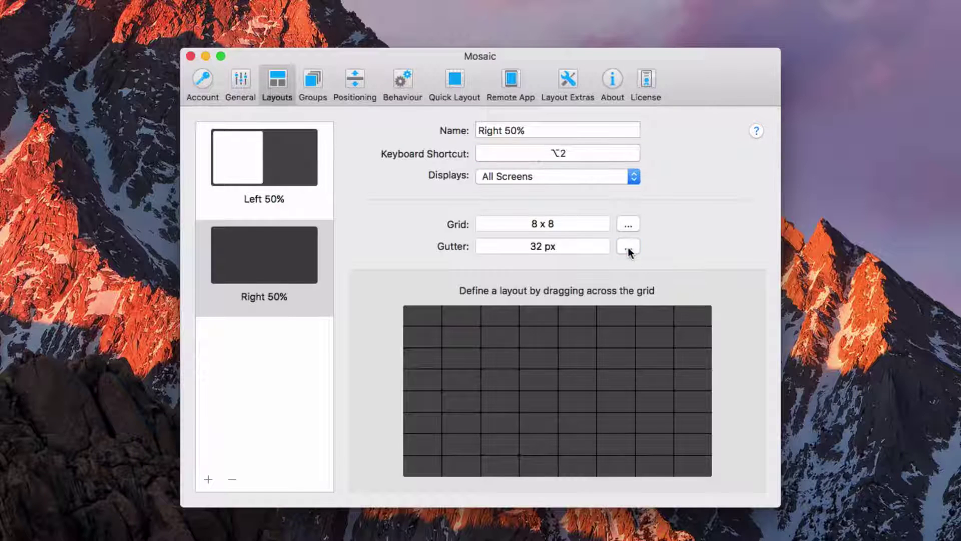
Override the Right 50% layout's default gutter with 40 px and define the layout across the grid's right four columns
left_click(628, 247)
left_click(671, 247)
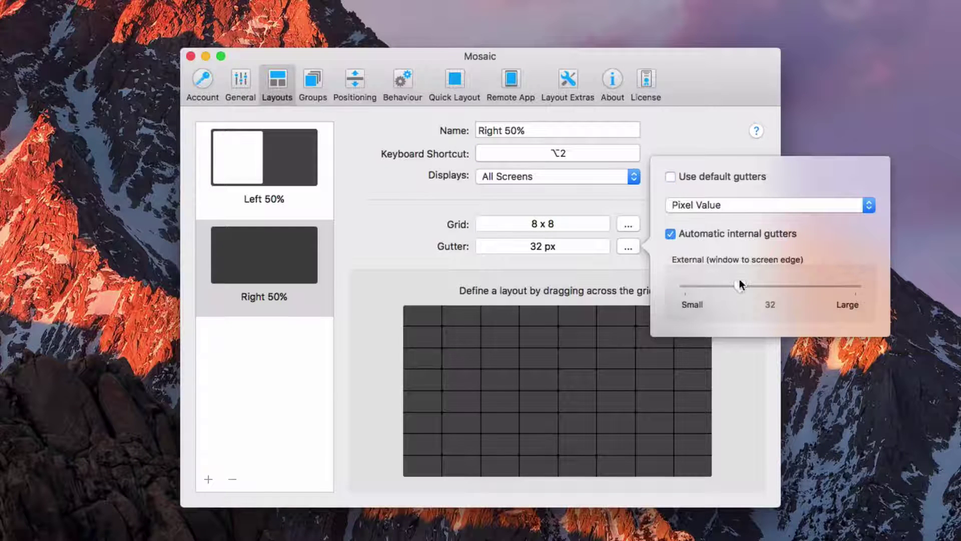
left_click_drag(739, 283, 755, 287)
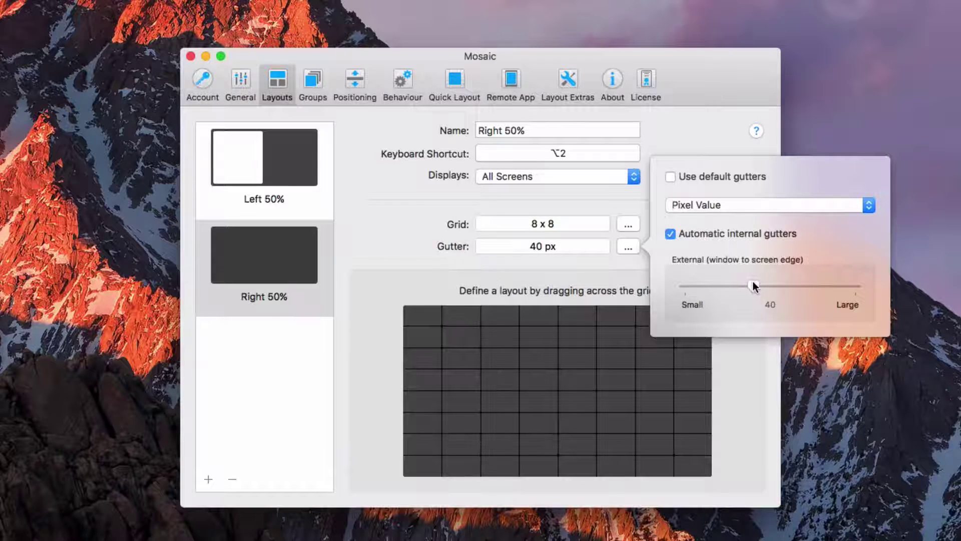
left_click(616, 273)
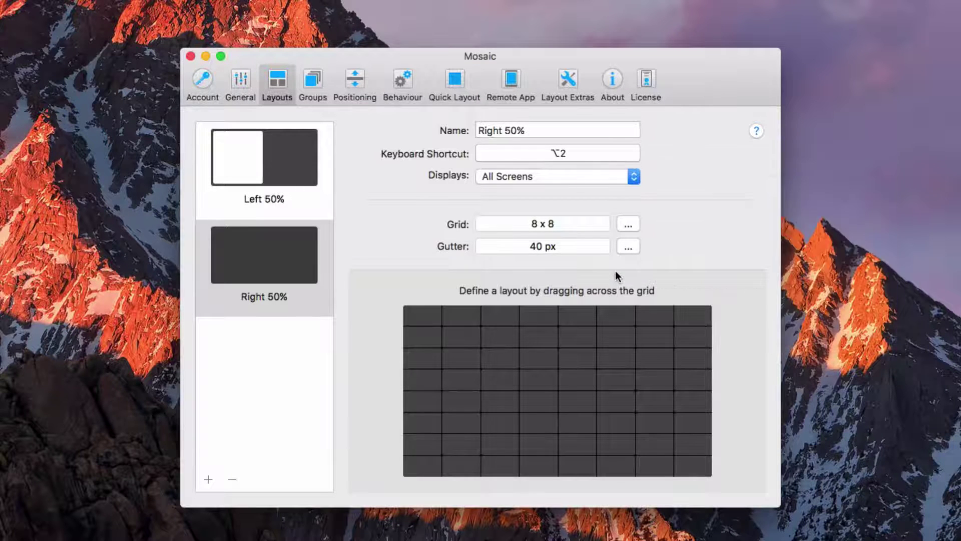
left_click_drag(570, 315, 684, 461)
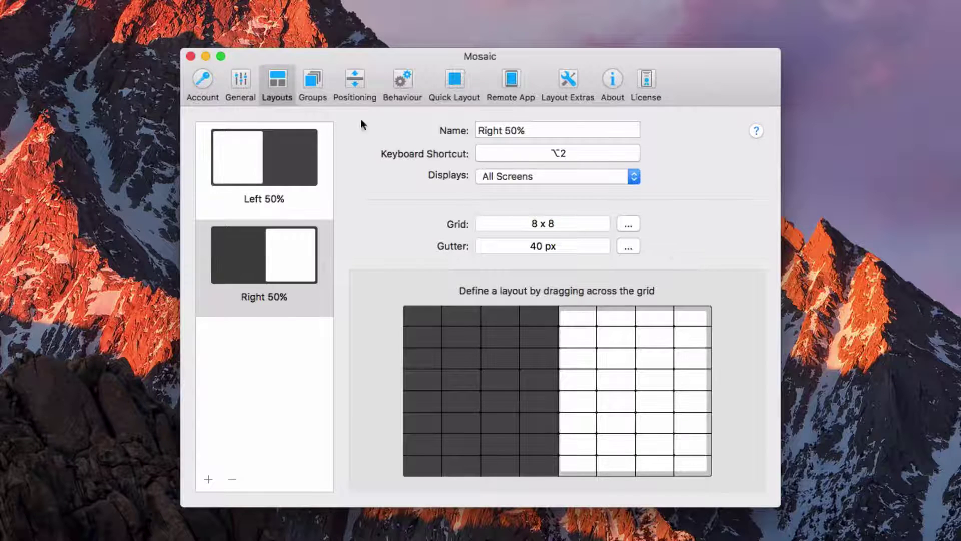
Add the Left 50% and Right 50% layouts to the Common group
left_click(313, 80)
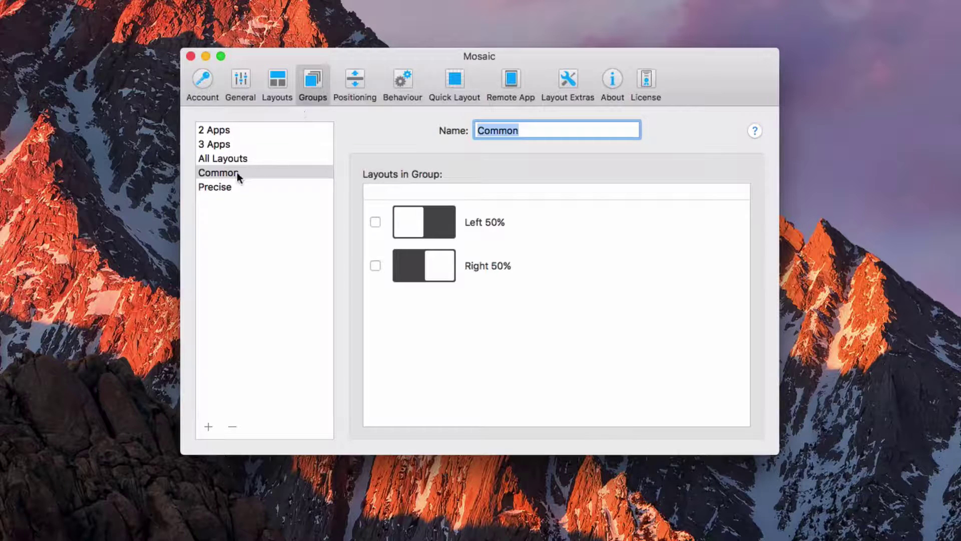
left_click(375, 222)
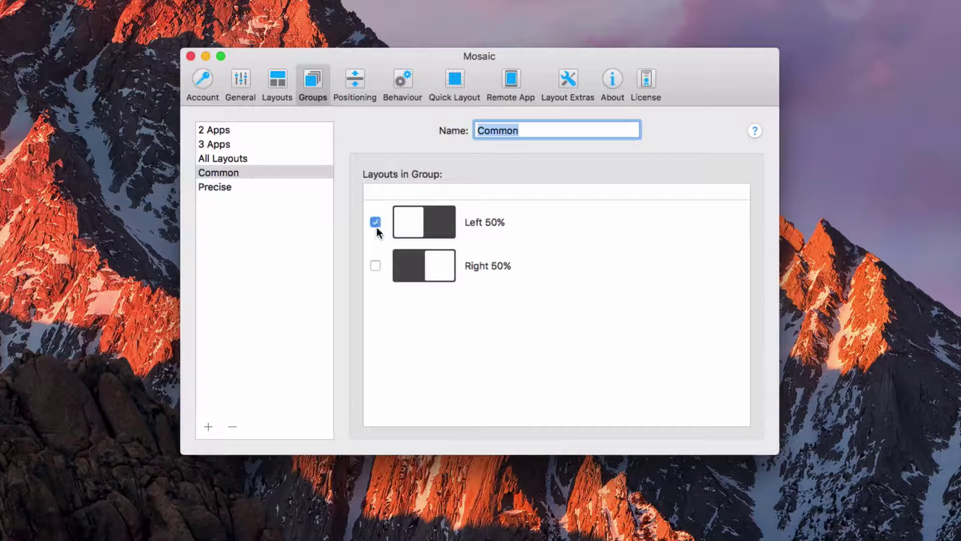
left_click(376, 266)
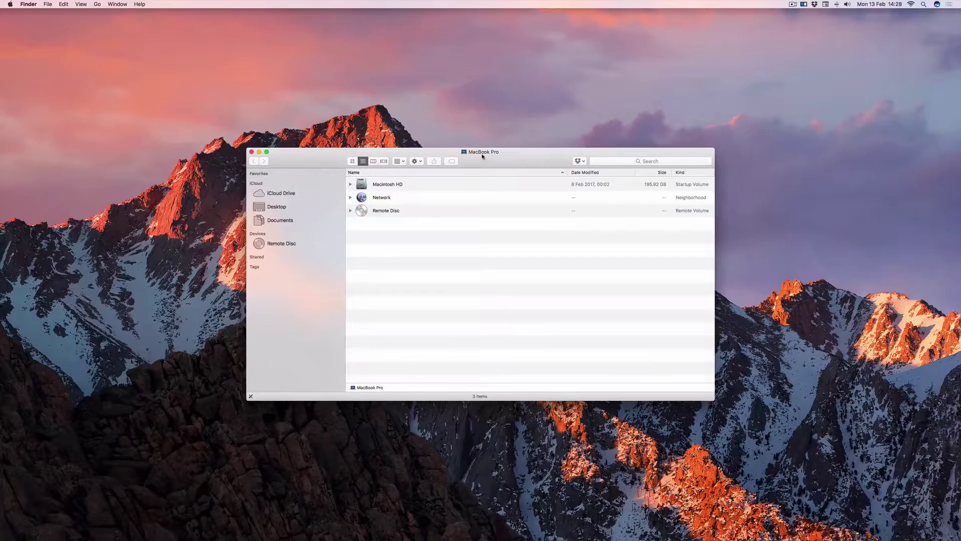
Switch to Finder and try moving the MacBook Pro window up and to the left on the desktop
left_click_drag(482, 157, 370, 76)
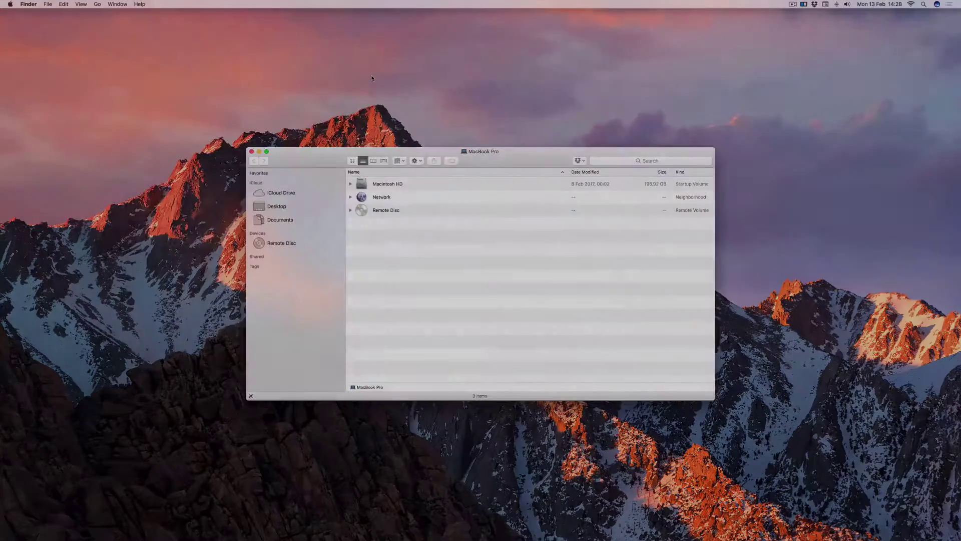